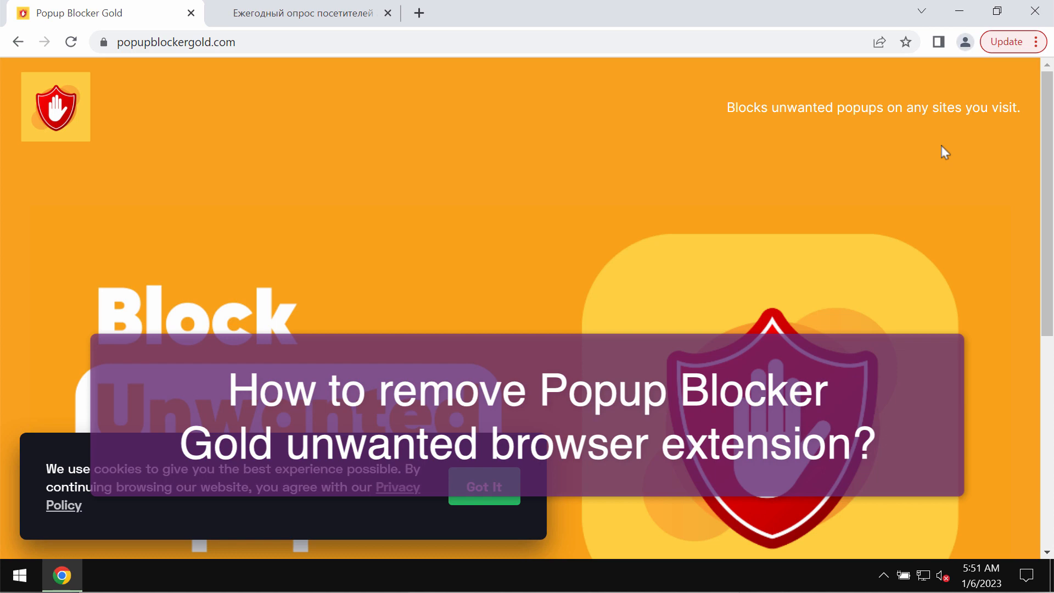
# Accept the cookie notice and open Popup Blocker Gold's Chrome Web Store listing from its website.
pyautogui.click(490, 489)
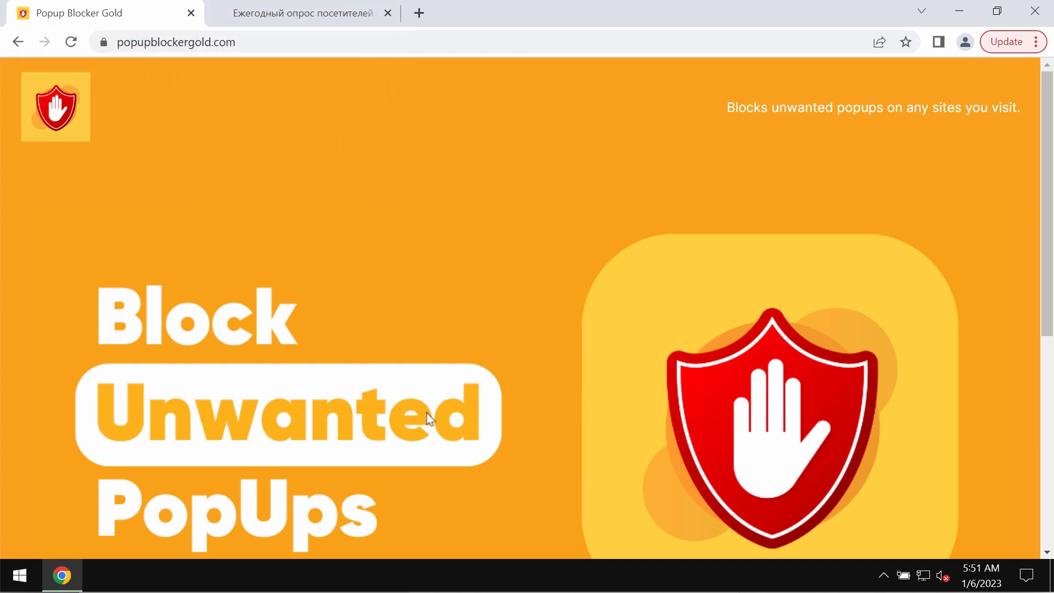
pyautogui.scroll(-4, 465, 446)
pyautogui.click(496, 376)
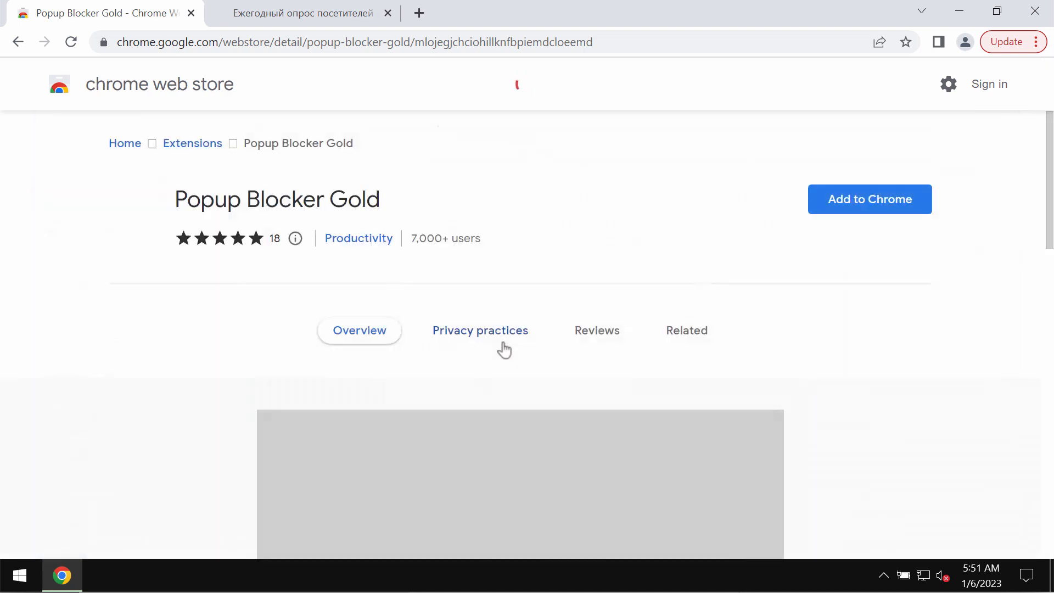
# Review the Popup Blocker Gold listing and add the extension to Chrome.
pyautogui.scroll(-10, 541, 347)
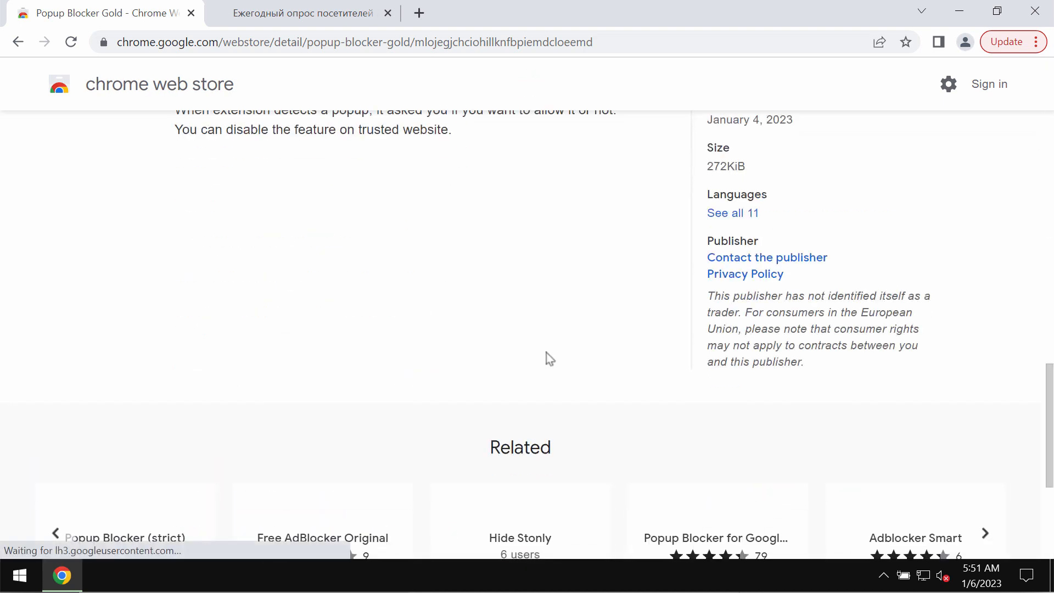
pyautogui.scroll(5, 549, 358)
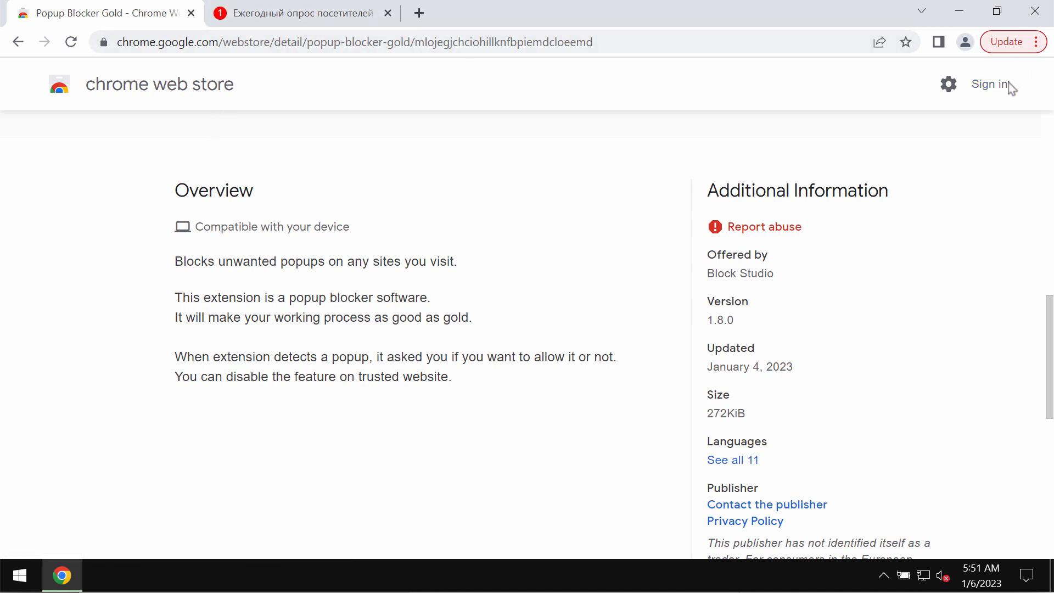
pyautogui.scroll(10, 252, 219)
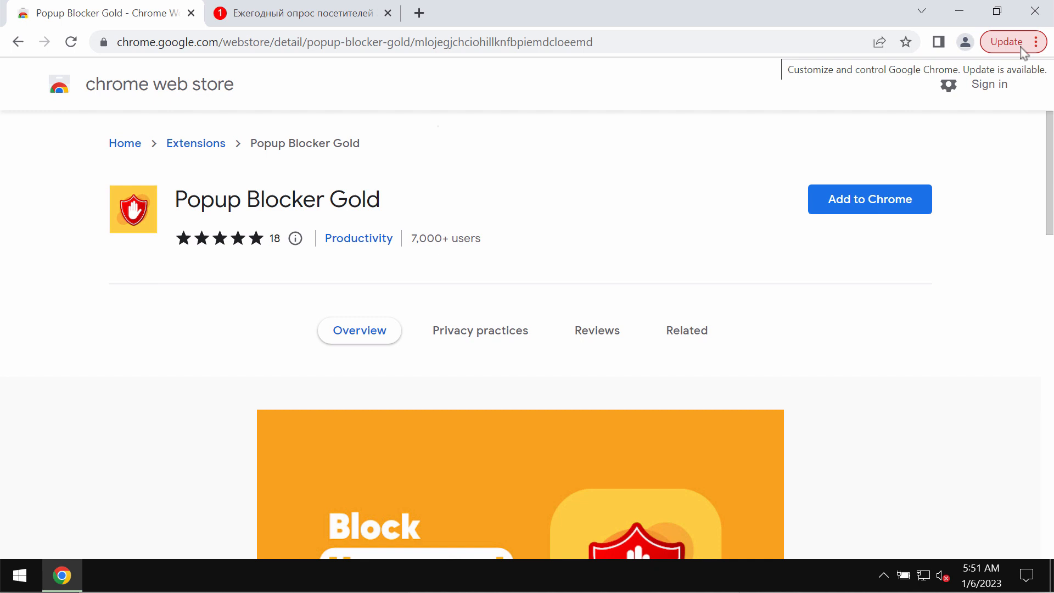
pyautogui.click(909, 203)
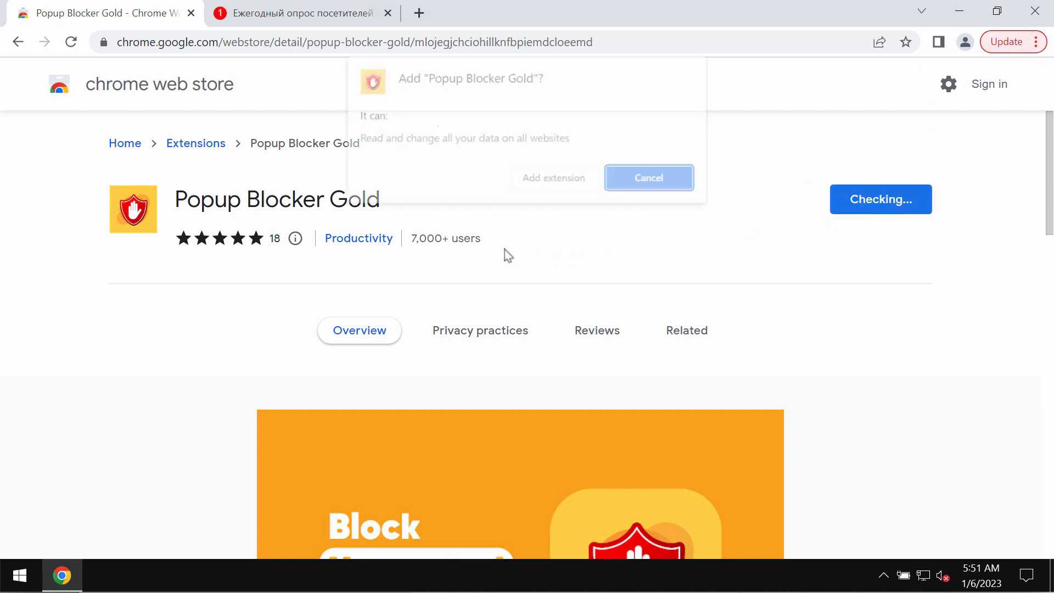
pyautogui.click(541, 181)
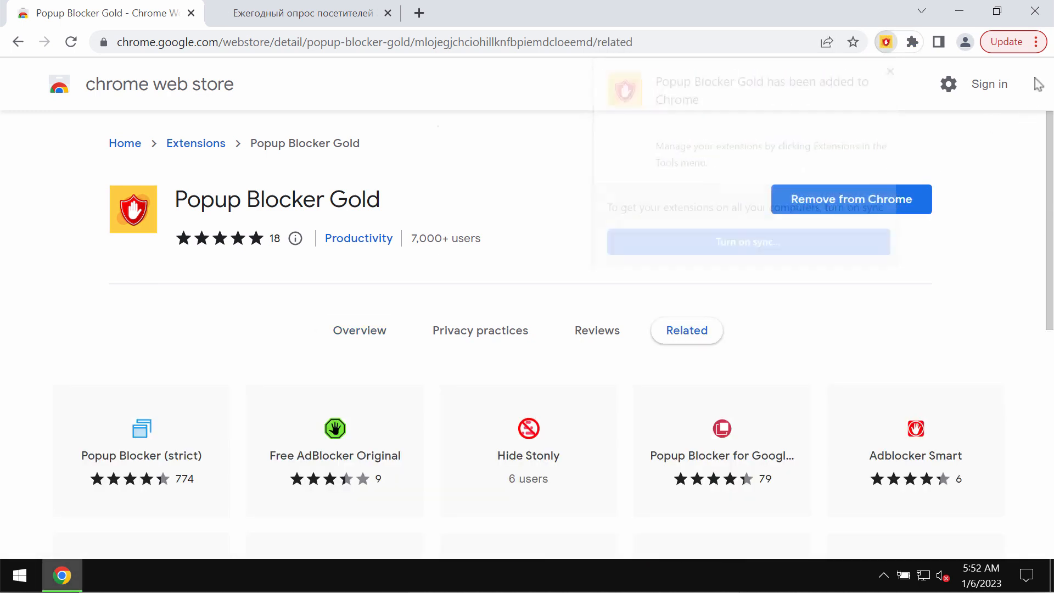
# Open Chrome's extensions management page.
pyautogui.click(1036, 41)
pyautogui.moveTo(921, 303)
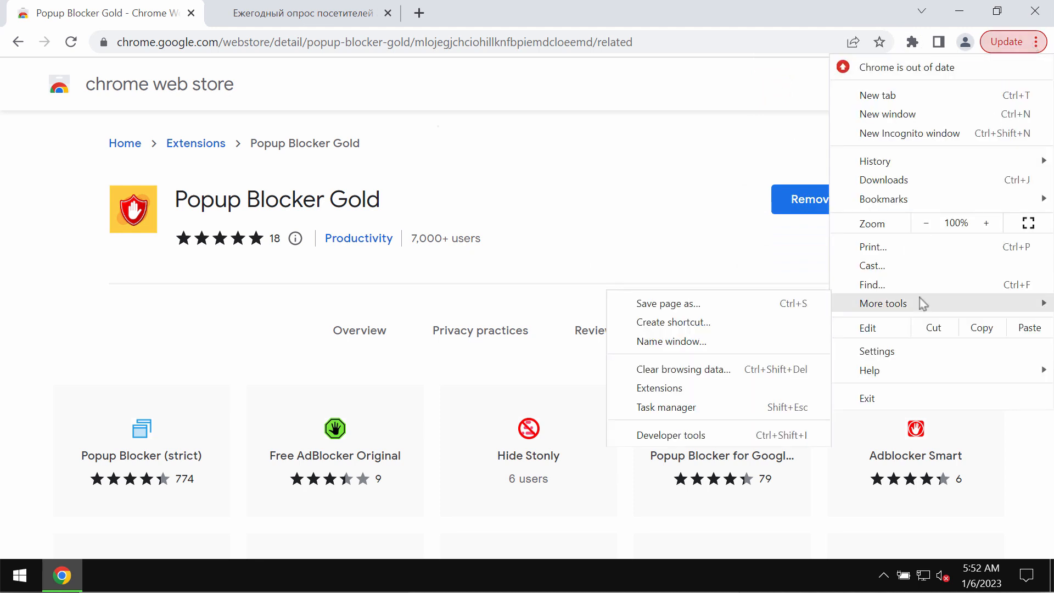
pyautogui.click(714, 391)
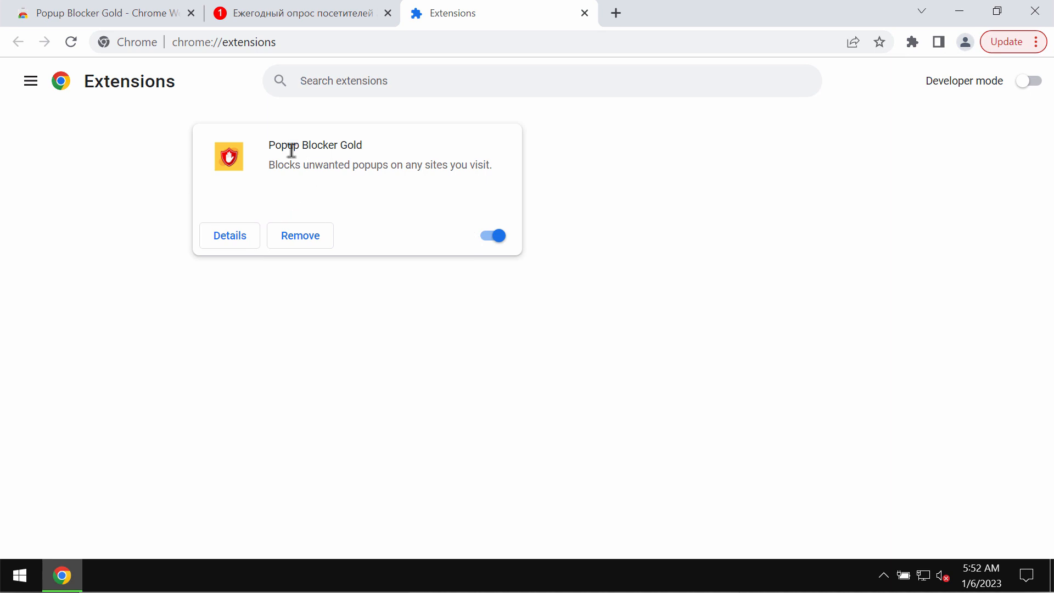
# Disable the Popup Blocker Gold extension and remove it from Chrome.
pyautogui.moveTo(269, 144); pyautogui.dragTo(389, 158)
pyautogui.click(400, 156)
pyautogui.click(493, 237)
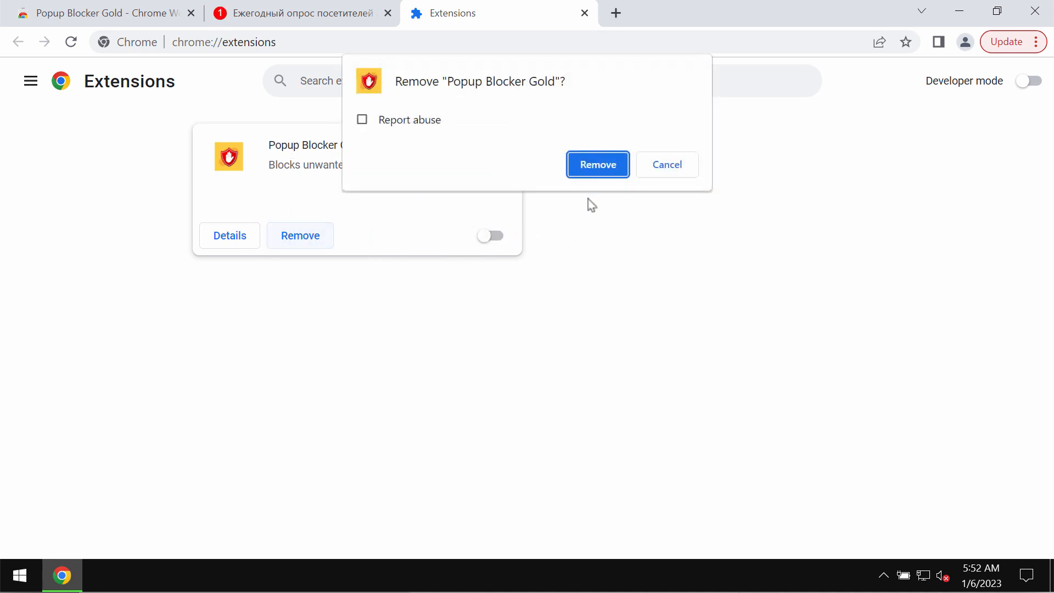
pyautogui.click(598, 167)
# Load combocleaner.com in the tab showing the extension's uninstall page.
pyautogui.click(303, 44)
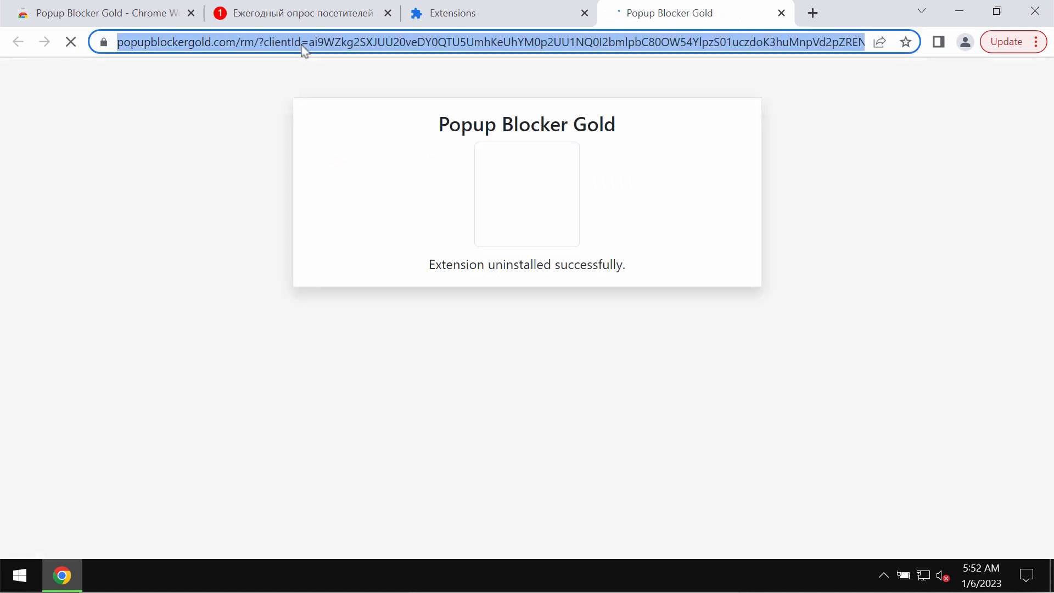
pyautogui.write('c')
pyautogui.press('Return')
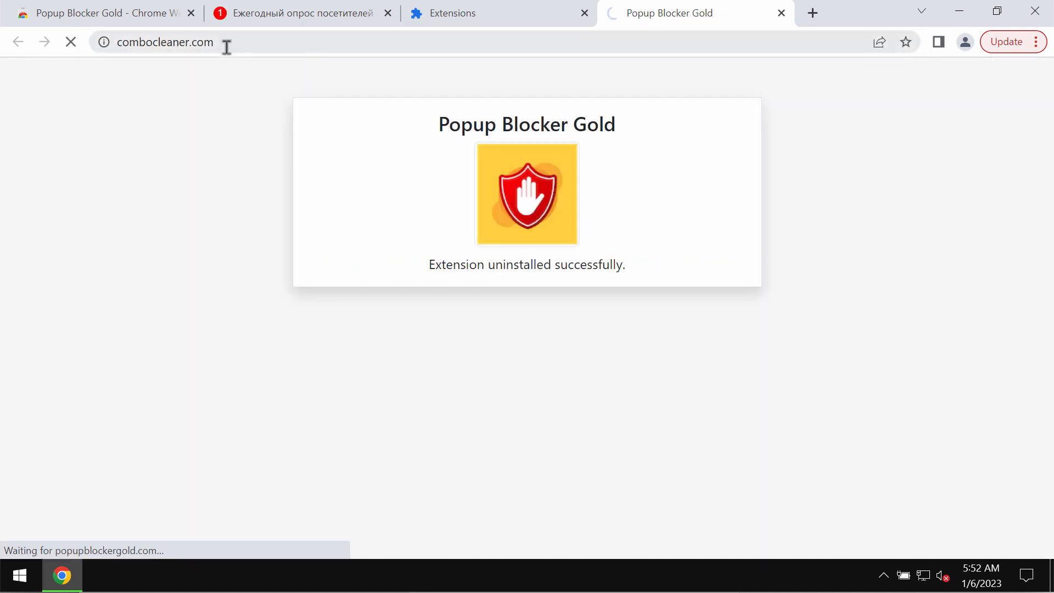
# Close the Chrome Web Store and Extensions tabs and show the Combo Cleaner site's full address.
pyautogui.click(191, 13)
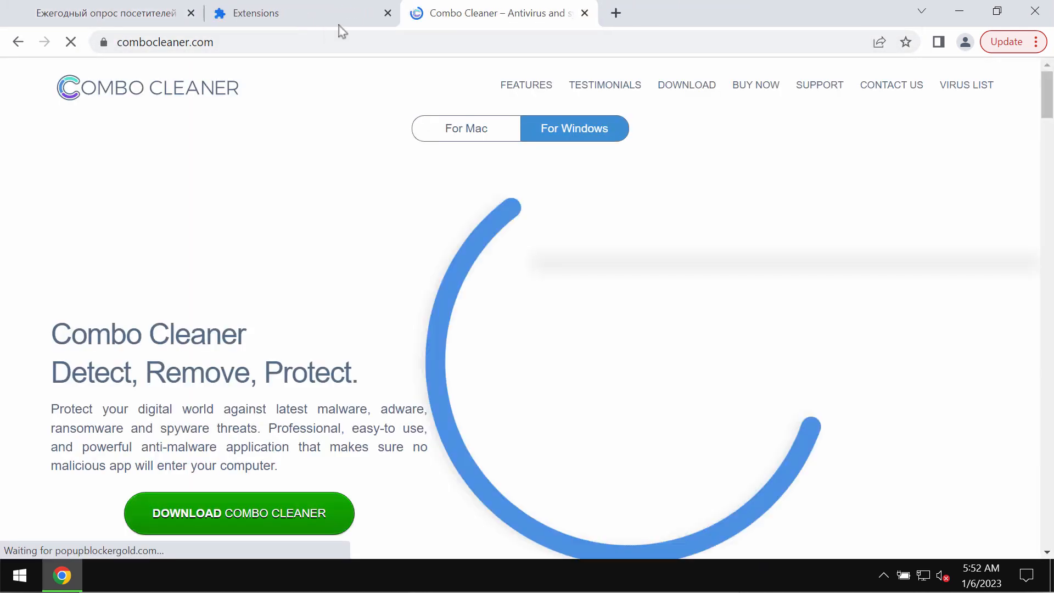
pyautogui.click(391, 12)
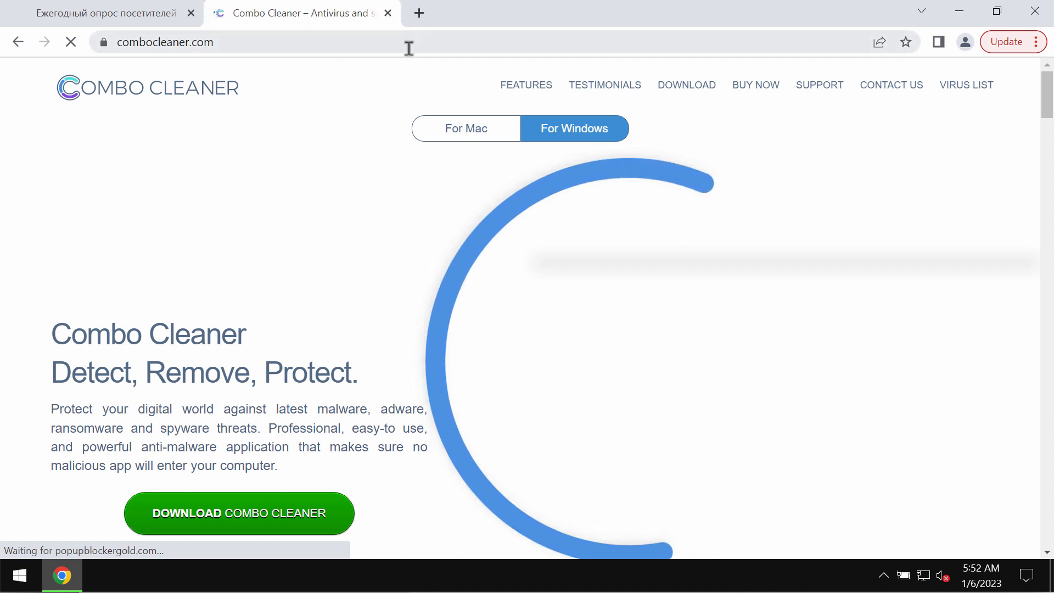
pyautogui.click(456, 44)
pyautogui.click(197, 43)
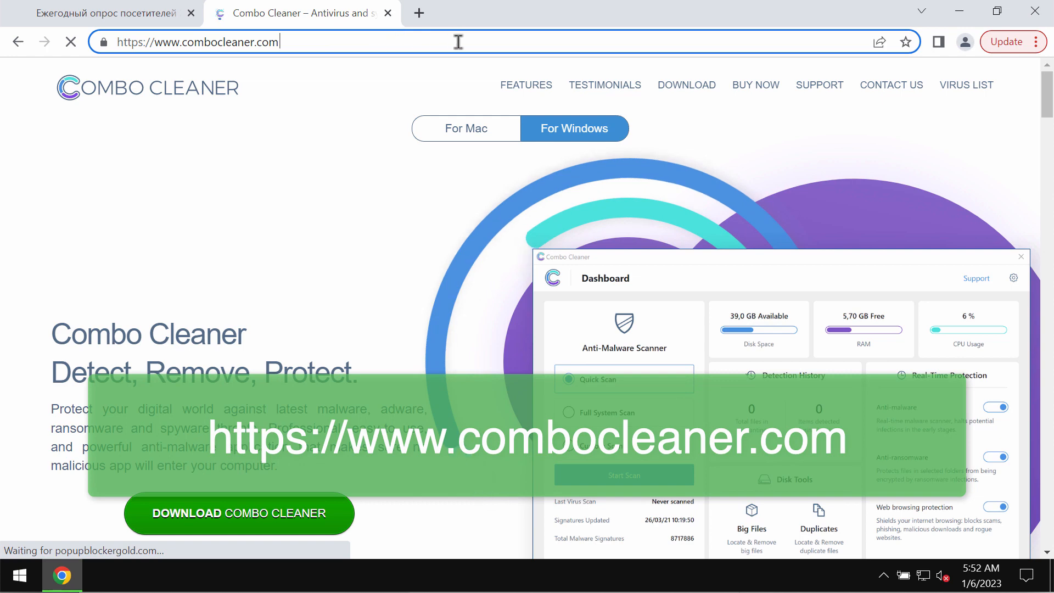
# Minimize the browser and launch Combo Cleaner from the desktop.
pyautogui.click(959, 12)
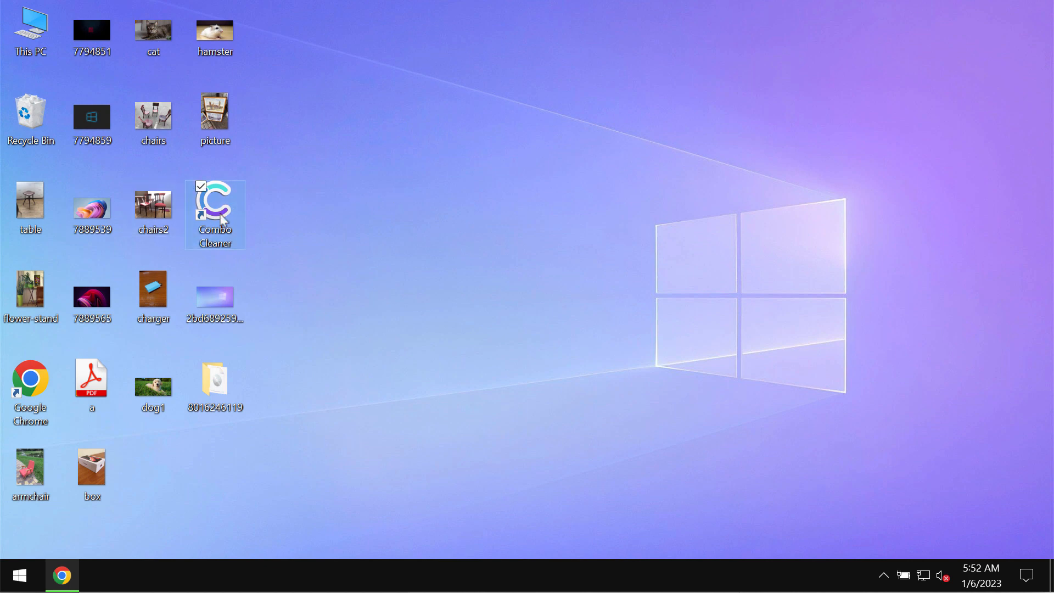
pyautogui.click(235, 212)
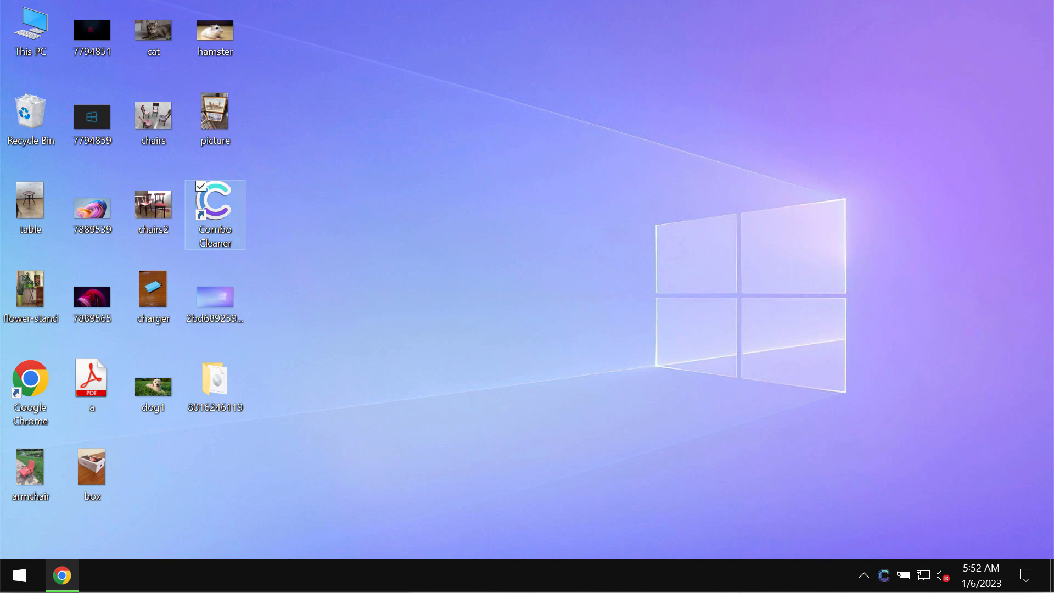
pyautogui.press('Return')
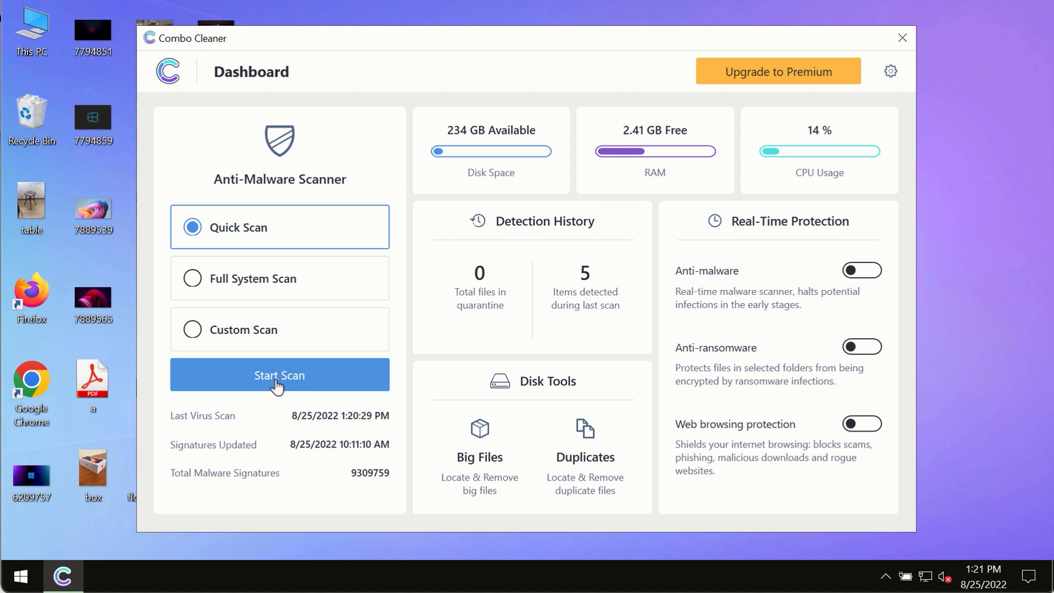
# Start a Quick Scan and reopen its progress view from the dashboard.
pyautogui.click(296, 382)
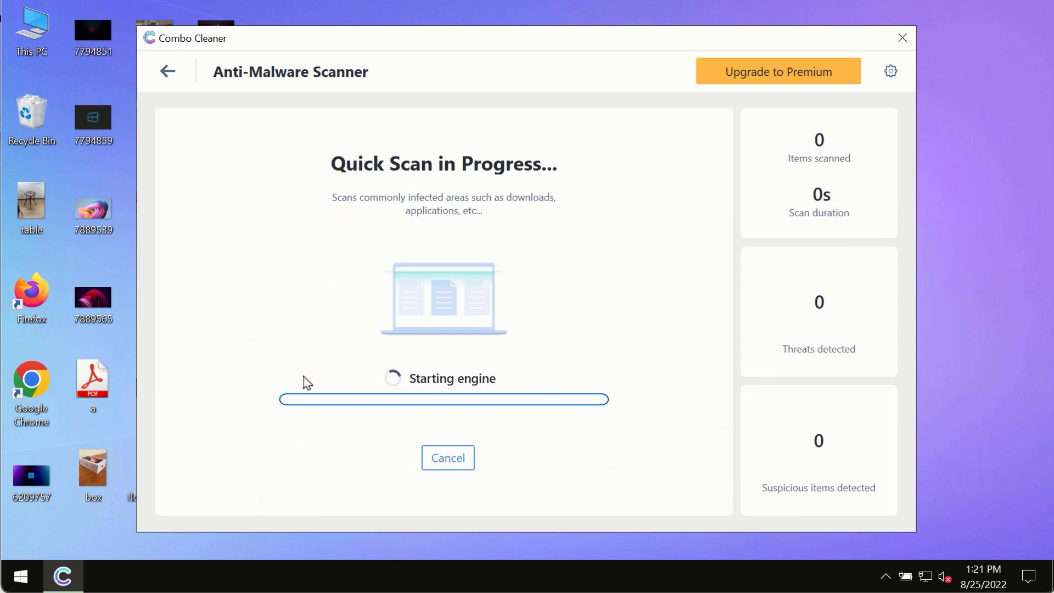
pyautogui.click(167, 71)
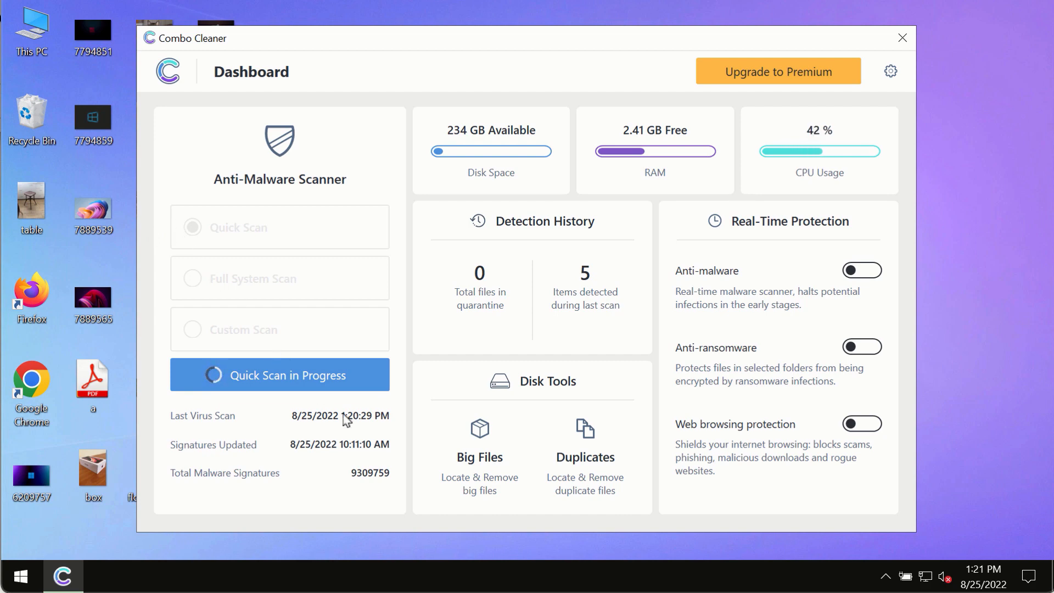
pyautogui.click(294, 374)
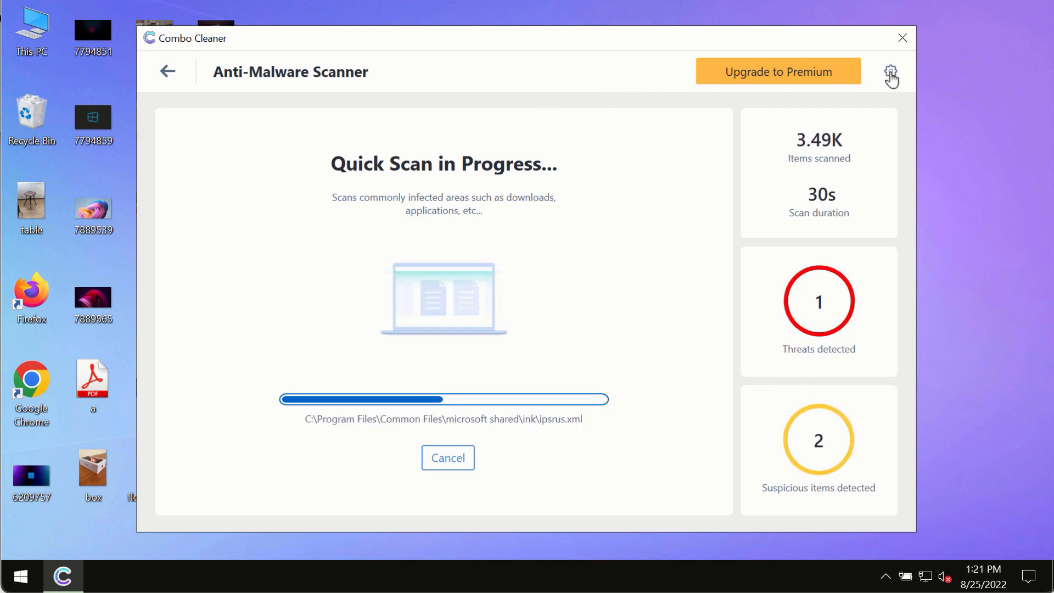
# Look at the General and Anti-Ransomware settings and return to the running Quick Scan's progress view.
pyautogui.click(891, 72)
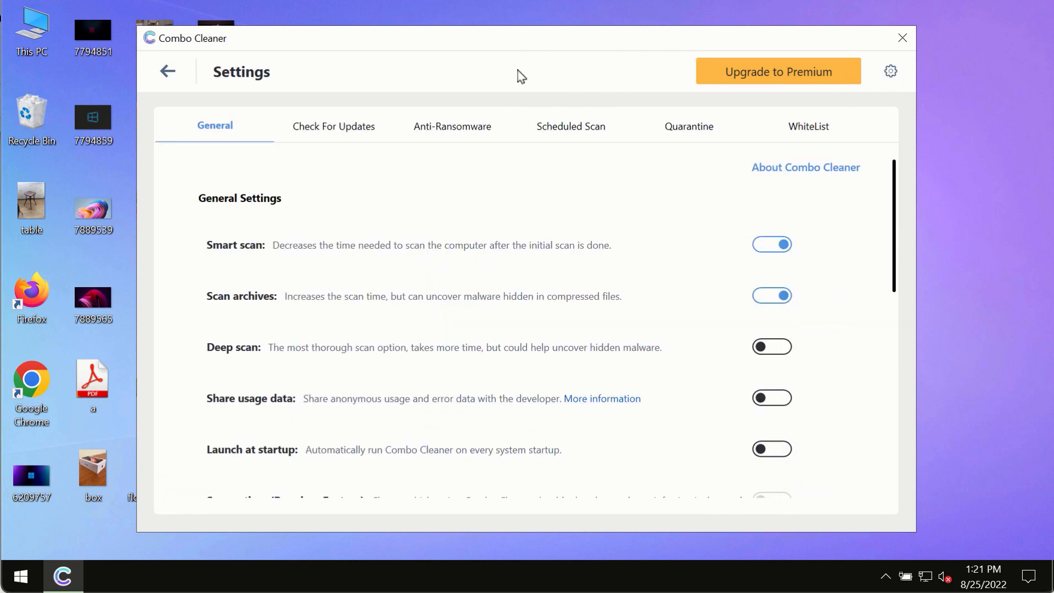
pyautogui.click(439, 132)
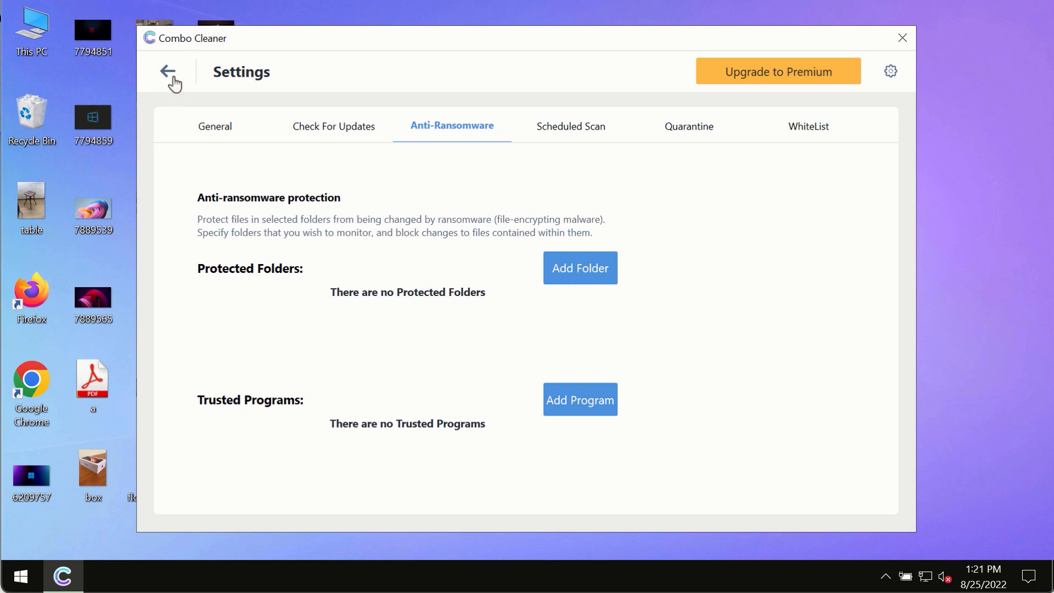
pyautogui.click(169, 78)
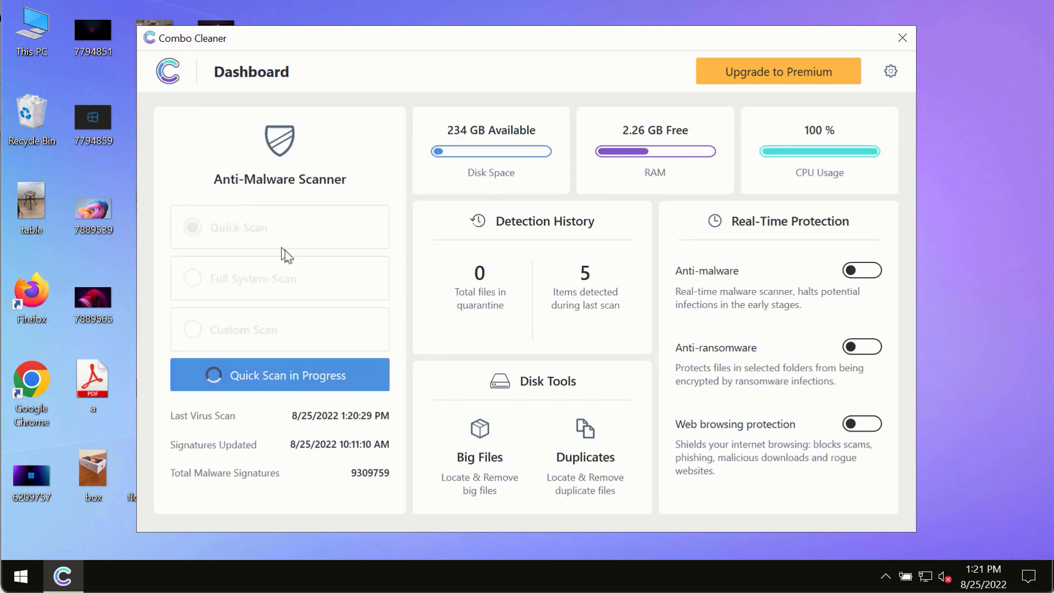
pyautogui.click(329, 376)
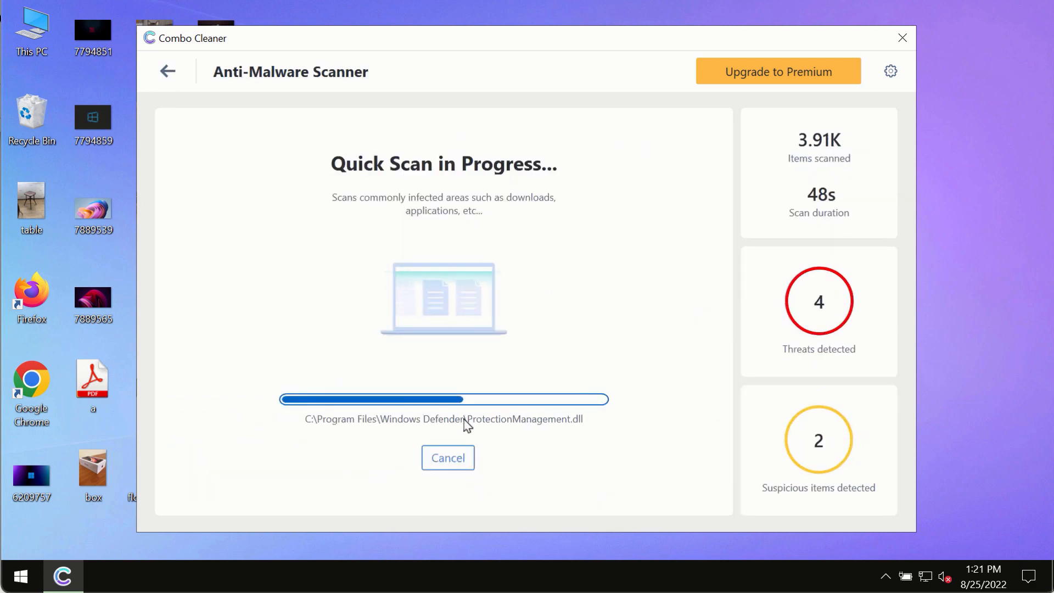